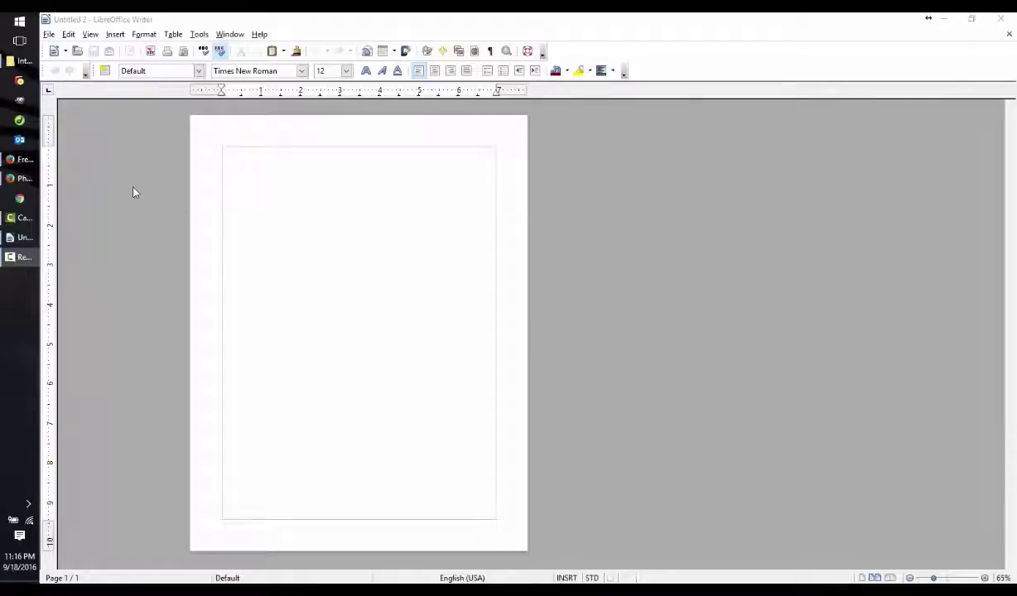
Step: Switch to the browser and search the clker.com clip art site for volleyball
{"action": "left_click", "coordinate": [16, 159]}
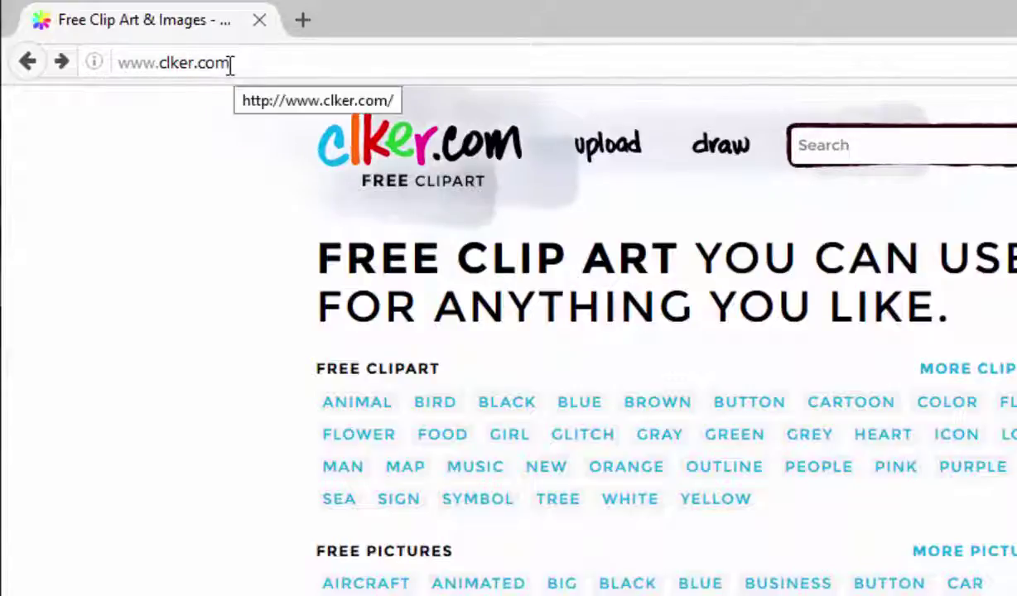
{"action": "left_click", "coordinate": [834, 147]}
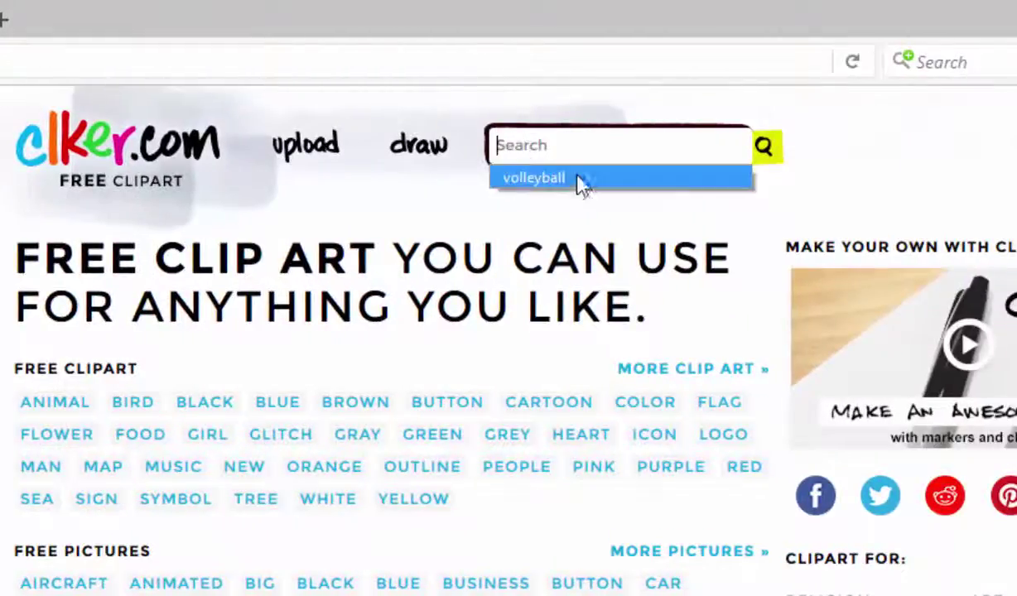
{"action": "left_click", "coordinate": [574, 190]}
{"action": "left_click", "coordinate": [766, 149]}
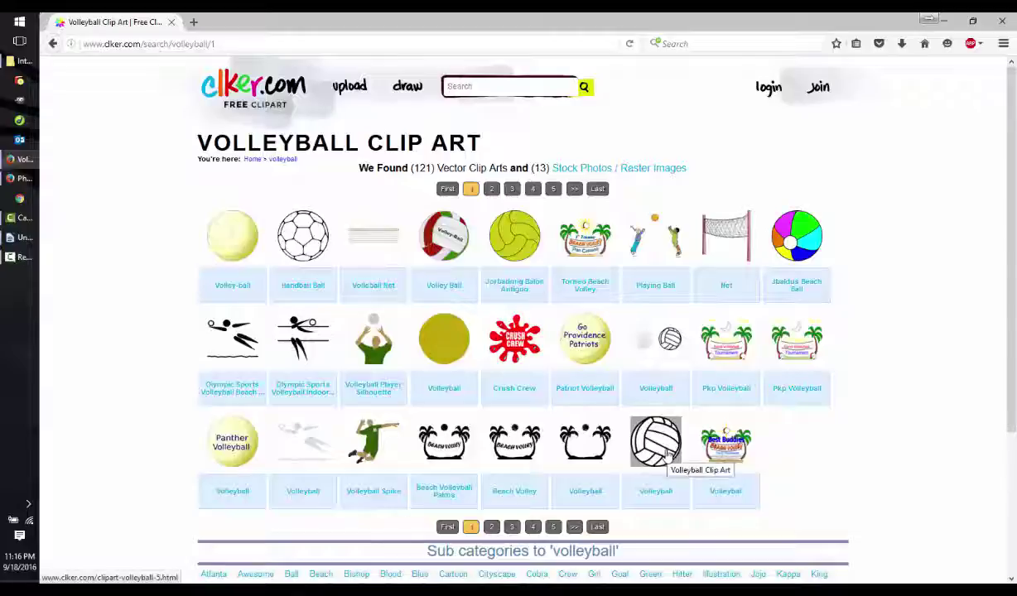
Step: Open the black-and-white outlined volleyball clip art as a full-size PNG and copy the image
{"action": "left_click", "coordinate": [667, 454]}
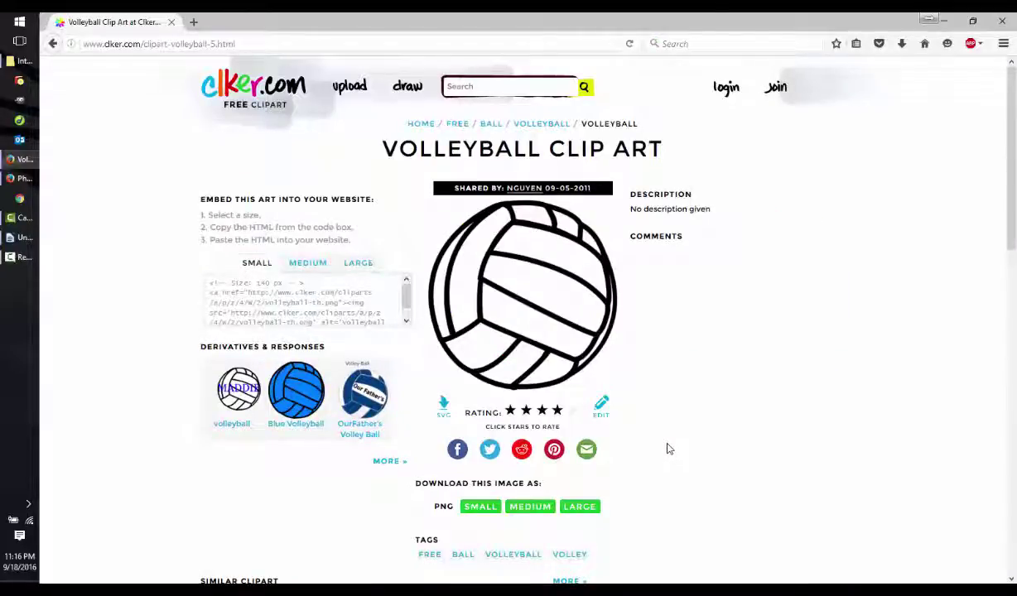
{"action": "scroll", "coordinate": [666, 448], "scroll_direction": "down", "scroll_amount": 2}
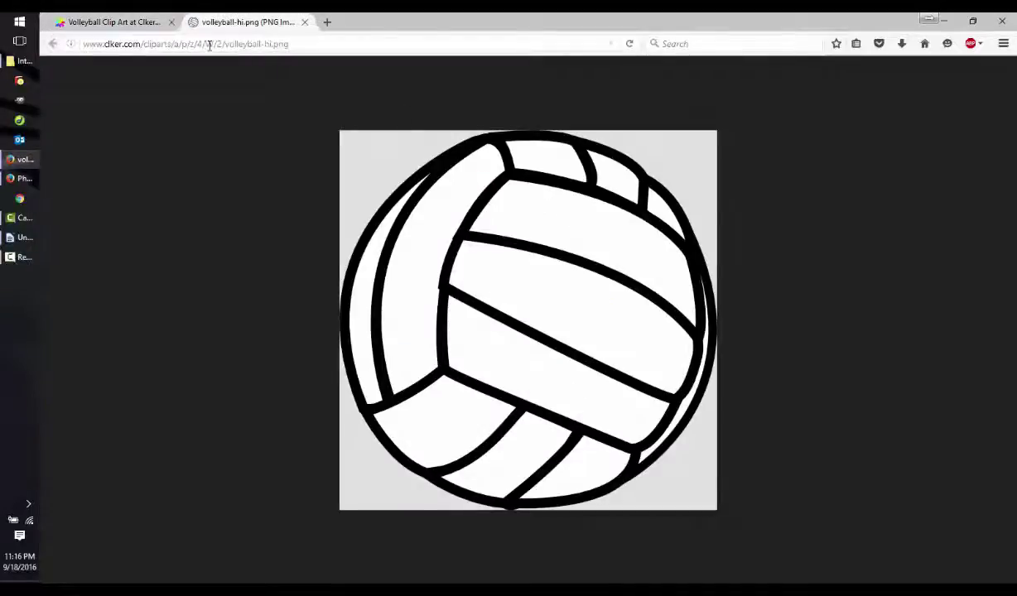
{"action": "right_click", "coordinate": [518, 273]}
Step: Switch to the blank LibreOffice Writer document, paste the volleyball picture and center it horizontally
{"action": "left_click", "coordinate": [23, 237]}
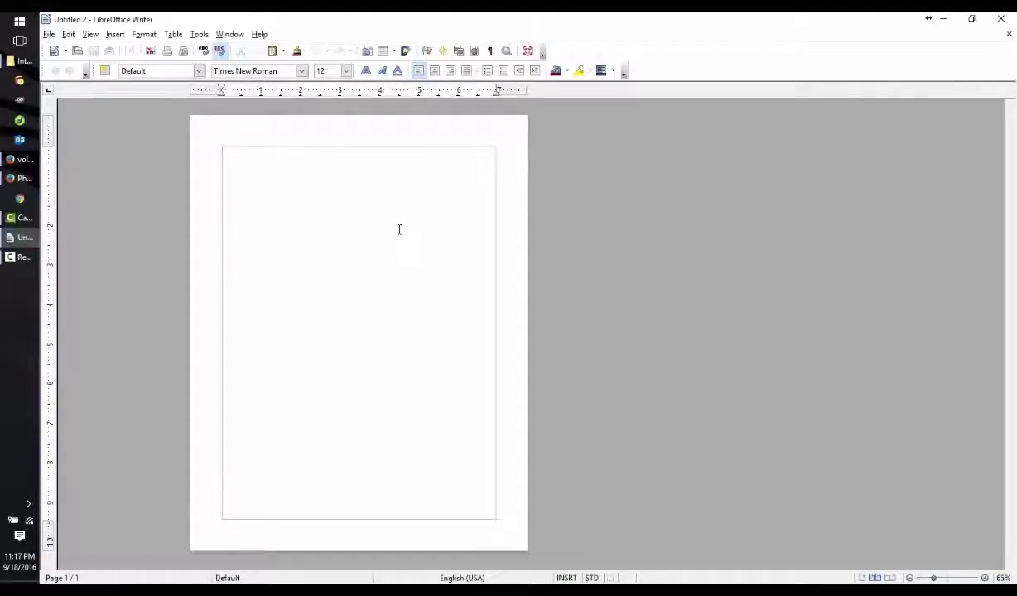
{"action": "key", "text": "ctrl+v"}
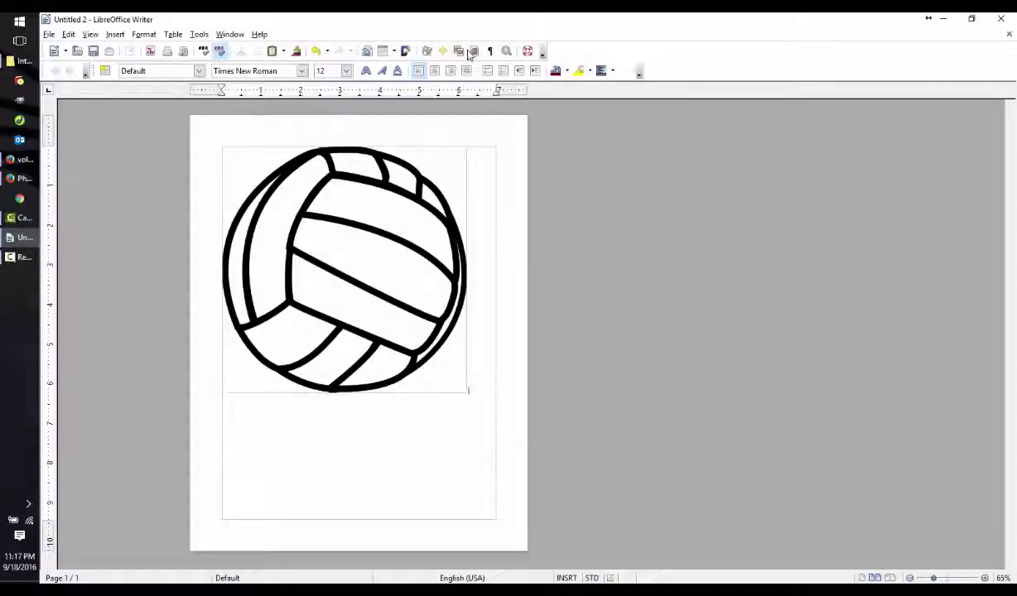
{"action": "left_click", "coordinate": [434, 70]}
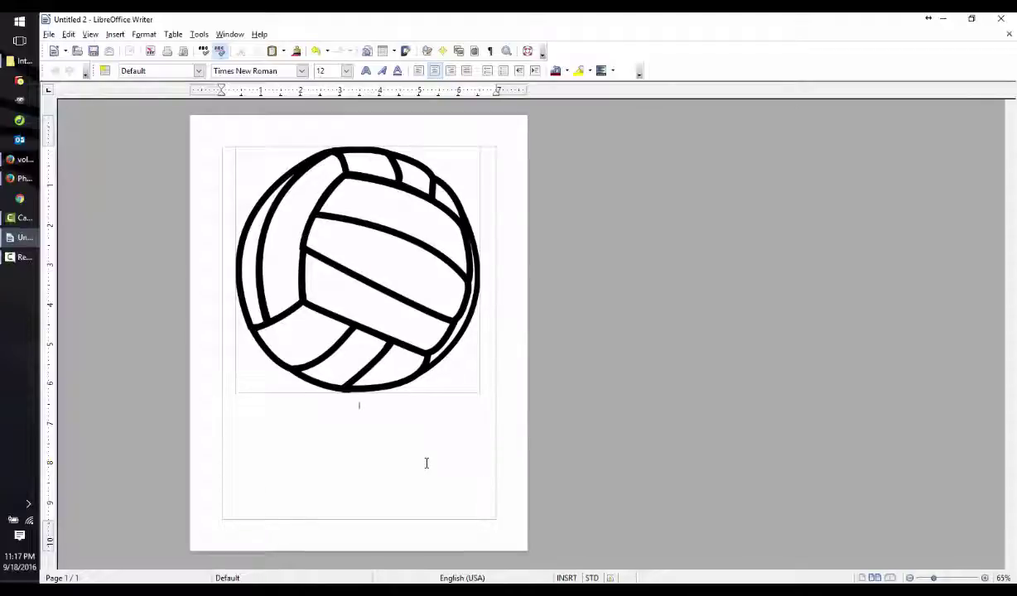
Step: Enter the text "Go", "Lady Eagles" and "Volleyball" on three separate lines below the picture
{"action": "type", "text": "Go Lady "}
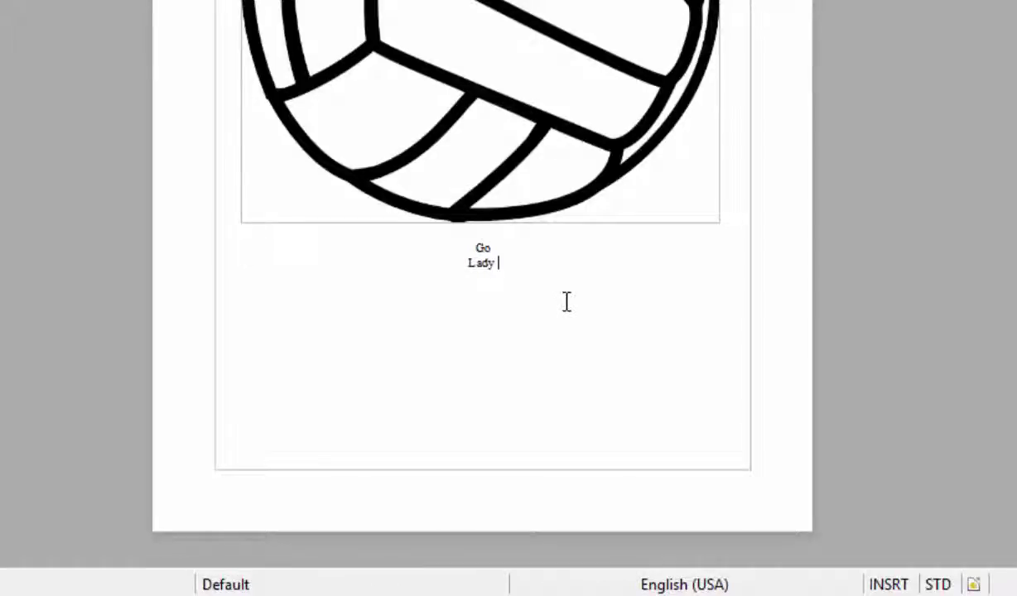
{"action": "type", "text": "Eagles "}
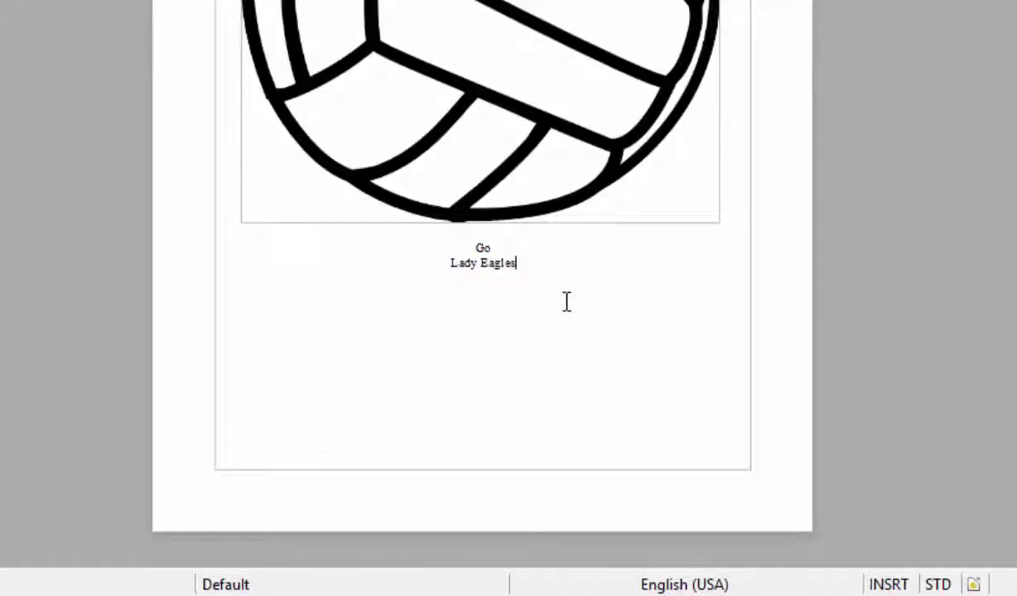
{"action": "type", "text": "Volleyball"}
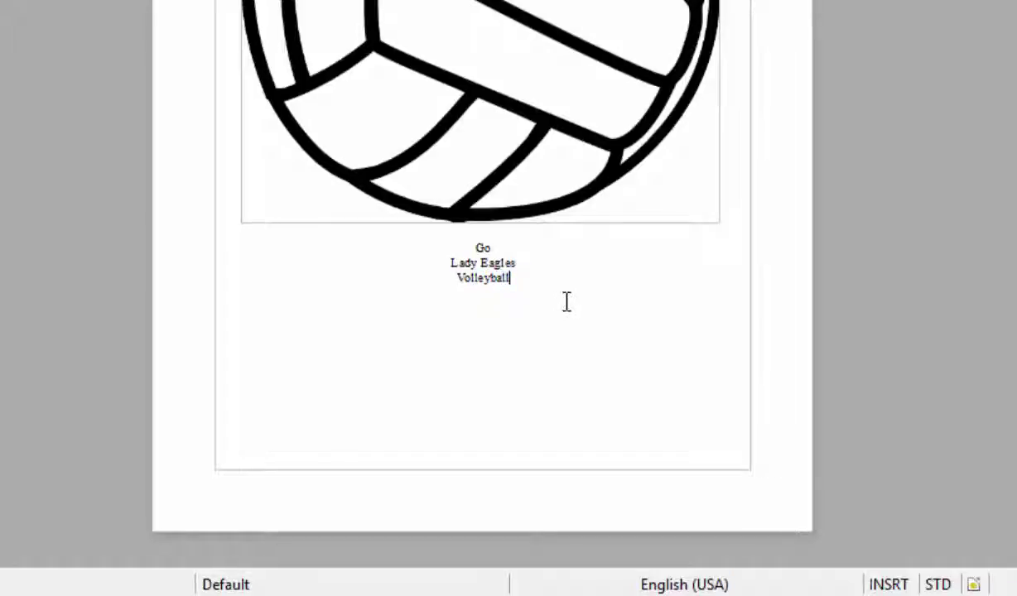
Step: Select the three text lines below the picture and set their font size to 72
{"action": "key", "text": "ctrl+a"}
{"action": "left_click", "coordinate": [530, 286]}
{"action": "left_click_drag", "start_coordinate": [529, 284], "coordinate": [460, 247]}
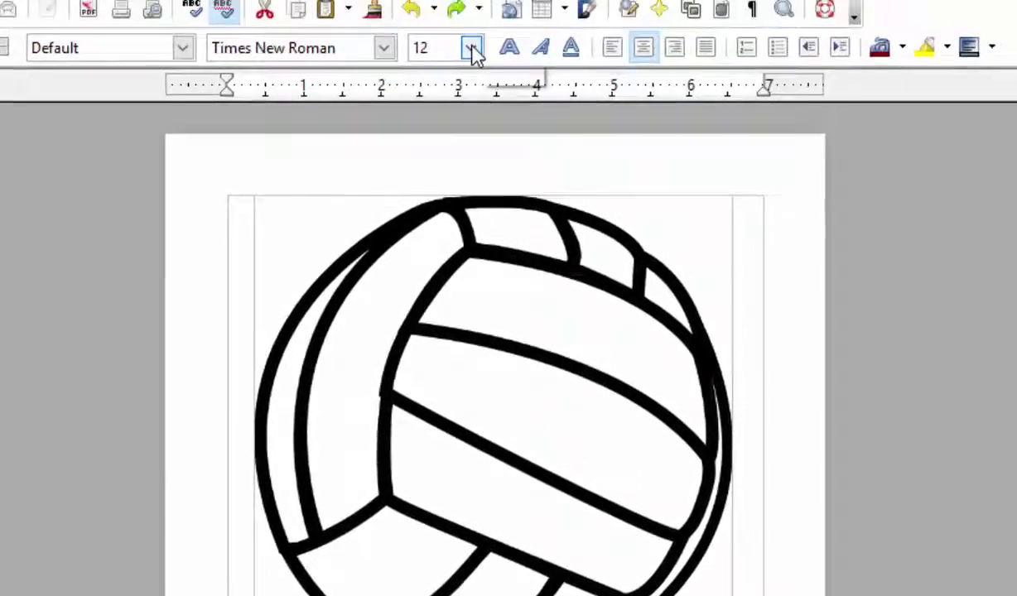
{"action": "left_click", "coordinate": [471, 48]}
{"action": "left_click_drag", "start_coordinate": [479, 223], "coordinate": [470, 318]}
{"action": "left_click", "coordinate": [428, 289]}
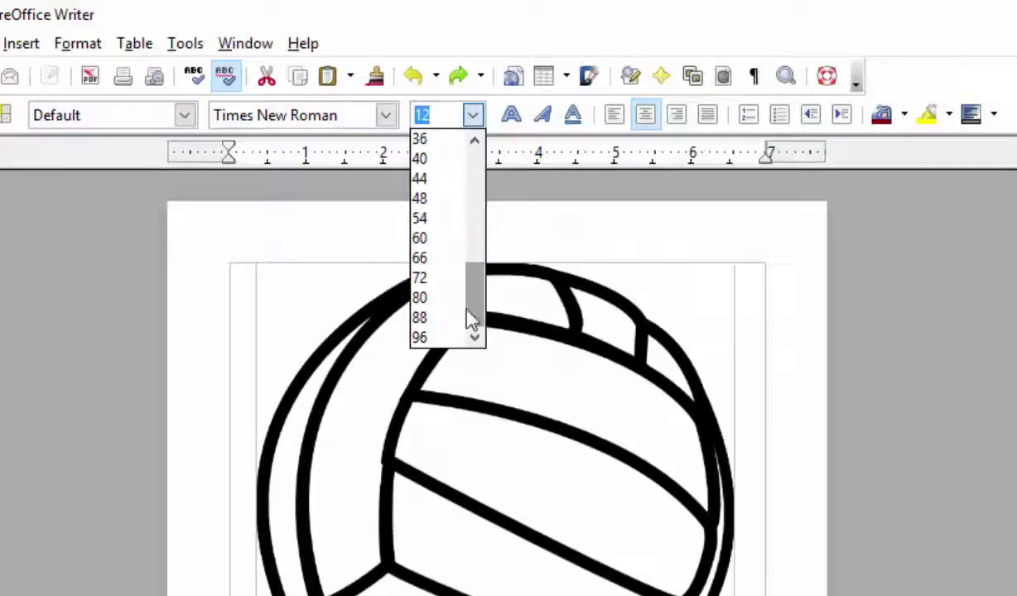
{"action": "type", "text": "72"}
{"action": "key", "text": "Return"}
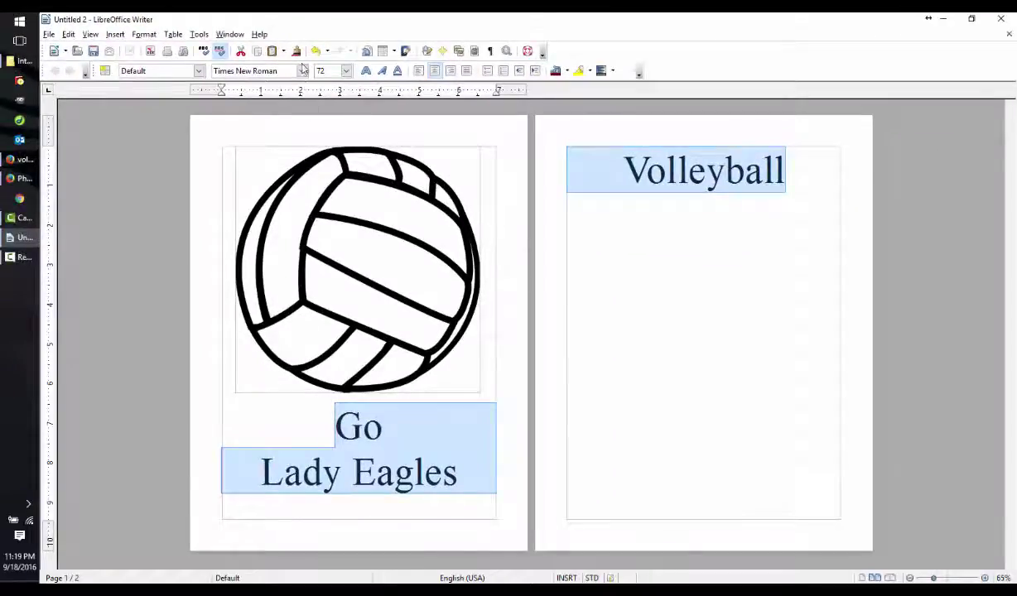
Step: Change the font of the three selected text lines to Impact and deselect them
{"action": "left_click", "coordinate": [302, 70]}
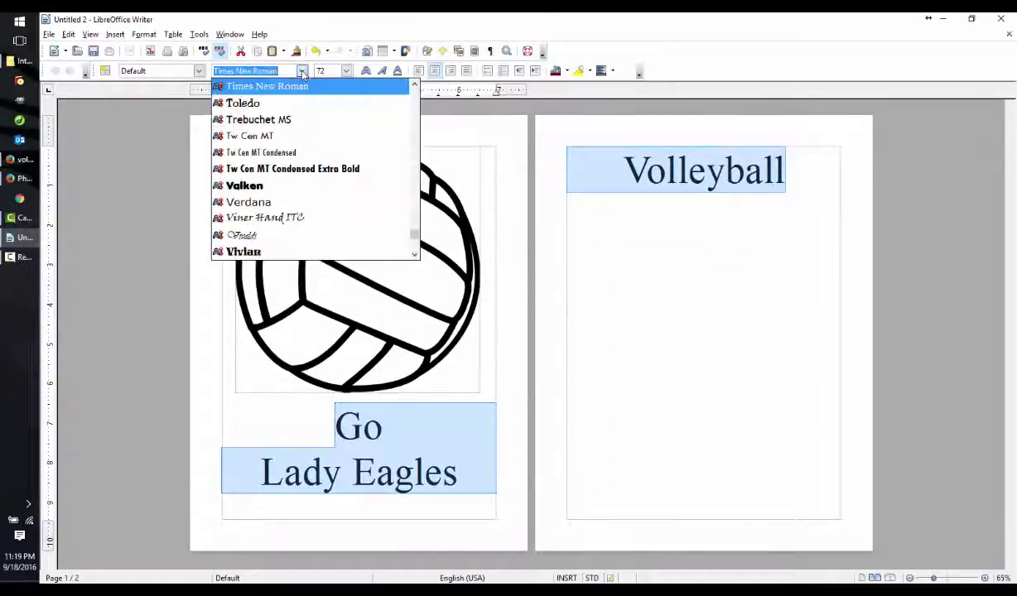
{"action": "type", "text": "Impact"}
{"action": "key", "text": "Return"}
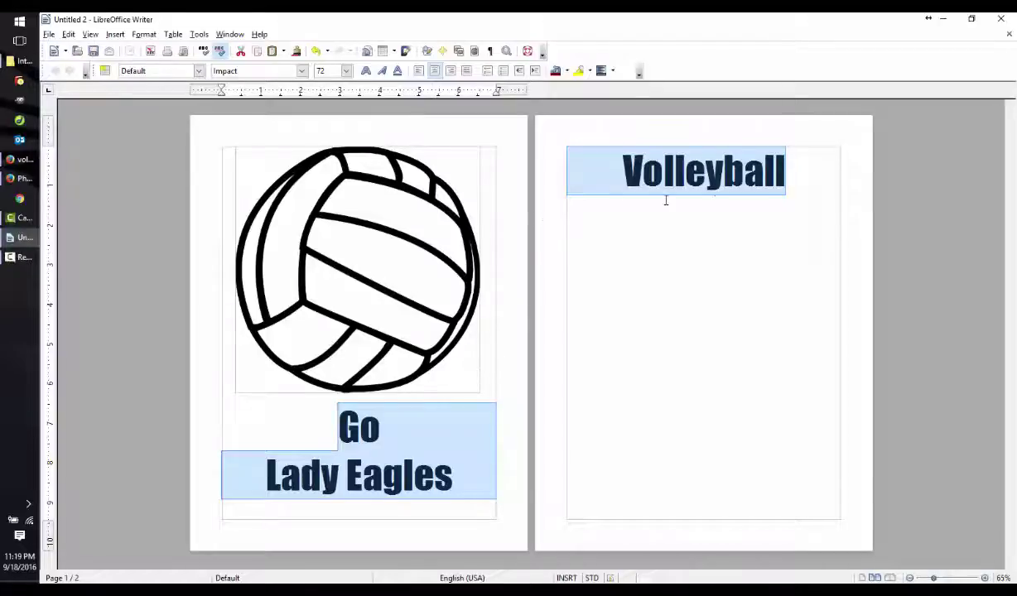
{"action": "left_click", "coordinate": [535, 343]}
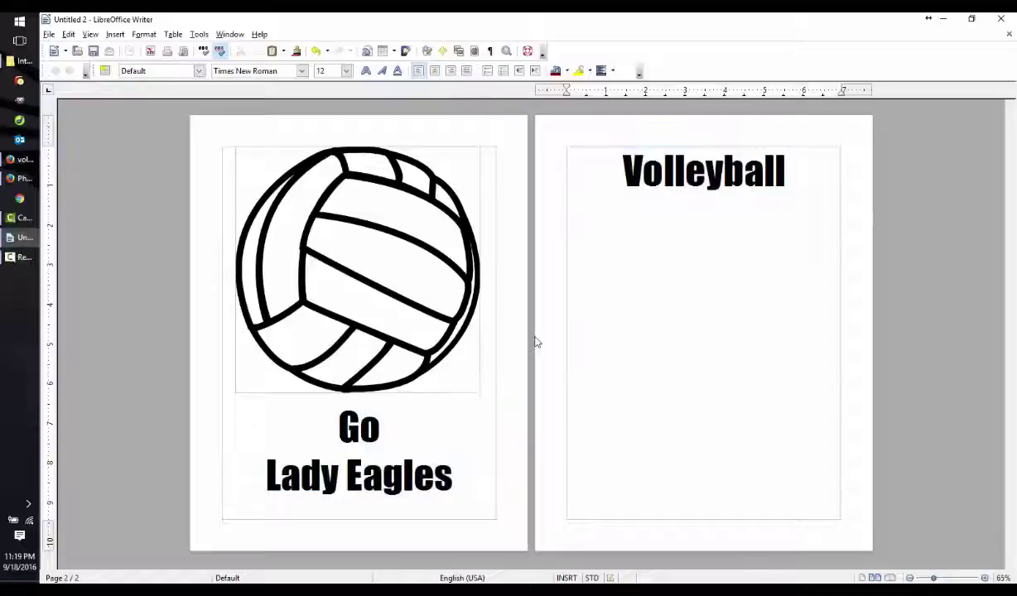
Step: Try resizing the volleyball picture without keeping its proportions, to about 6.69 x 1.96 inches, and undo the resize
{"action": "left_click", "coordinate": [421, 281]}
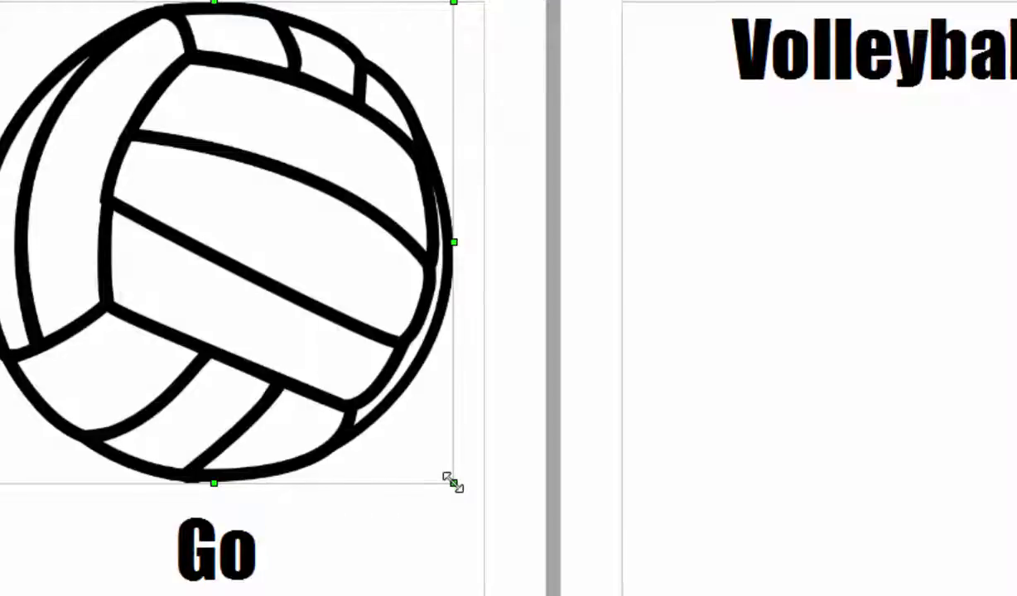
{"action": "left_click_drag", "start_coordinate": [453, 483], "coordinate": [256, 265]}
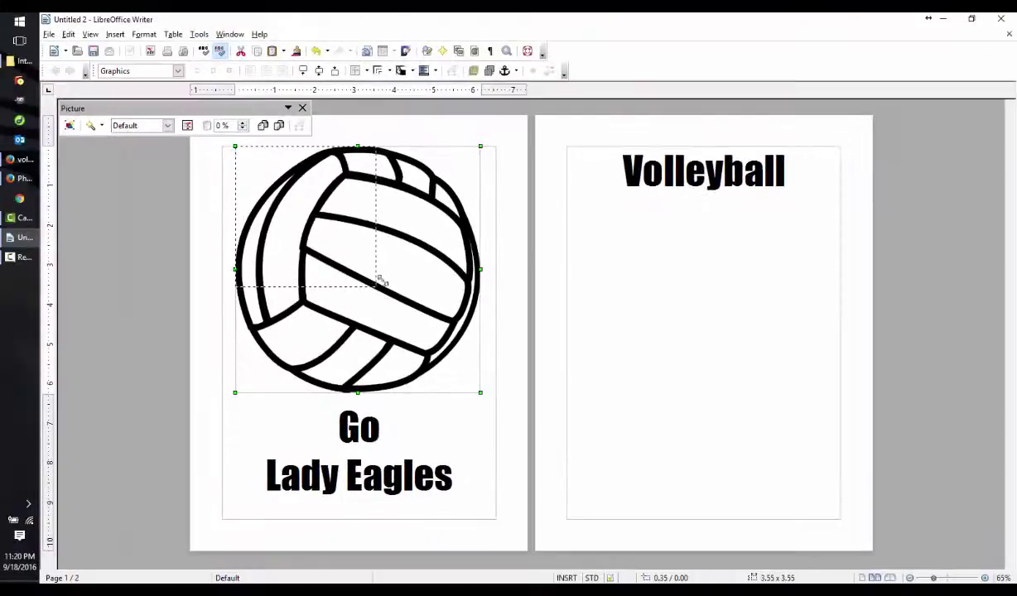
{"action": "left_click_drag", "start_coordinate": [379, 282], "coordinate": [502, 224]}
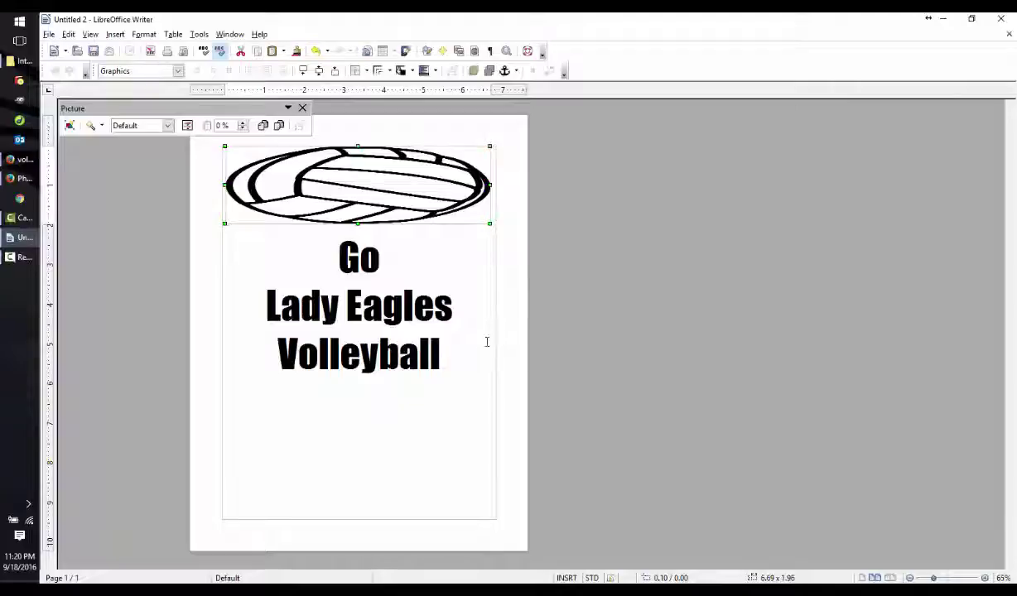
{"action": "key", "text": "ctrl+z"}
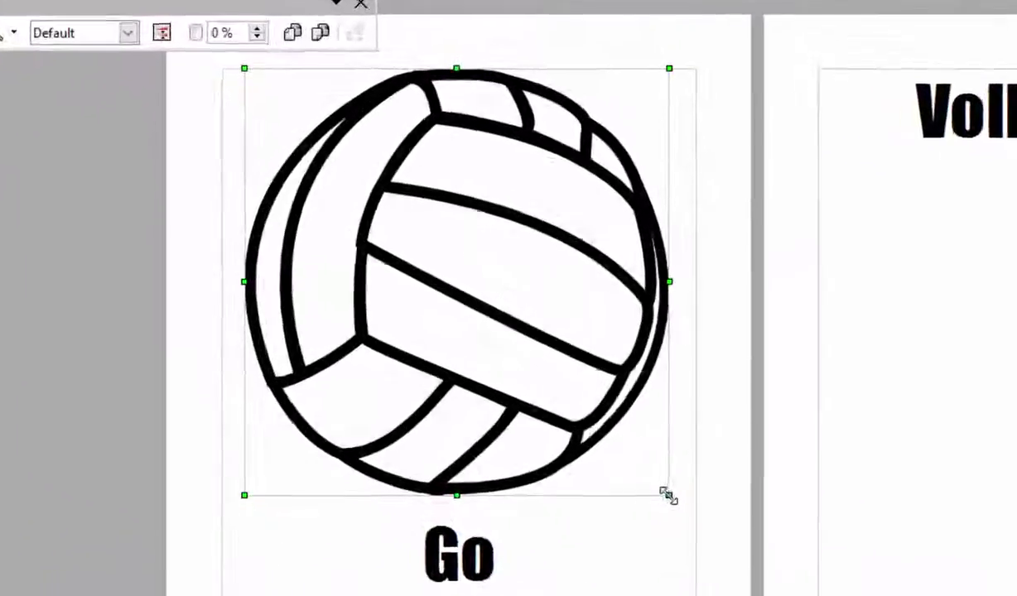
Step: Shrink the volleyball picture proportionally to about 5.34 x 5.37 inches so all three text lines fit on its page
{"action": "left_click_drag", "start_coordinate": [479, 393], "coordinate": [399, 296]}
{"action": "left_click_drag", "start_coordinate": [572, 341], "coordinate": [544, 479]}
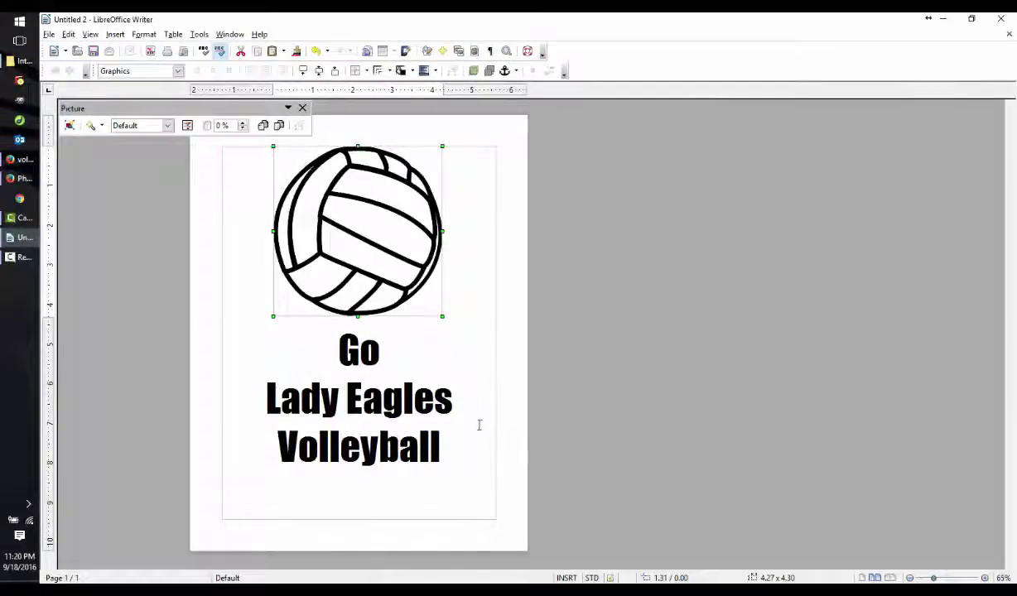
{"action": "key", "text": "ctrl+z"}
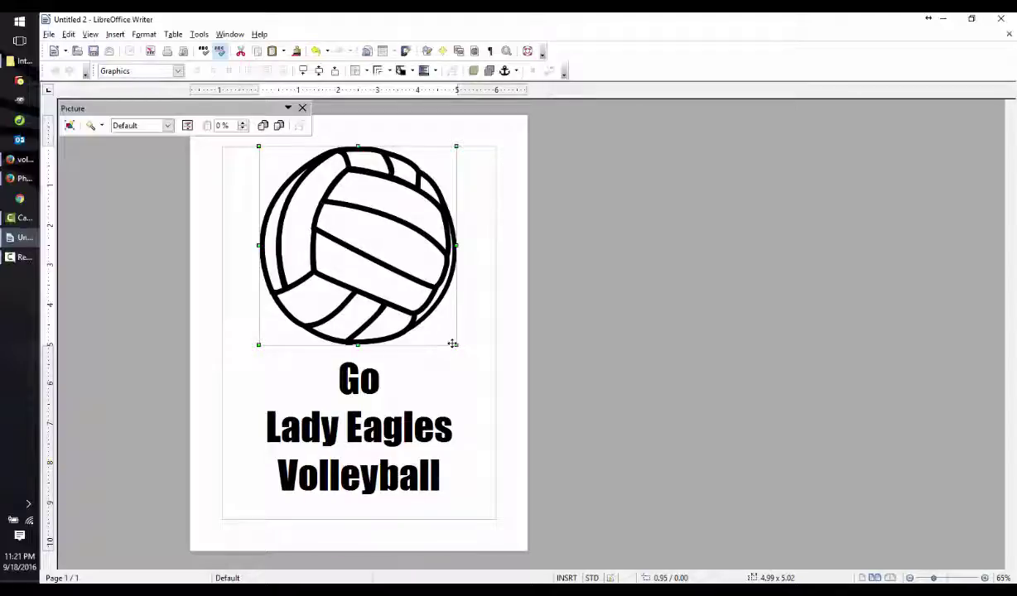
{"action": "mouse_move", "coordinate": [456, 346]}
{"action": "left_mouse_down"}
{"action": "mouse_move", "coordinate": [478, 367]}
{"action": "mouse_move", "coordinate": [461, 360]}
{"action": "left_mouse_up"}
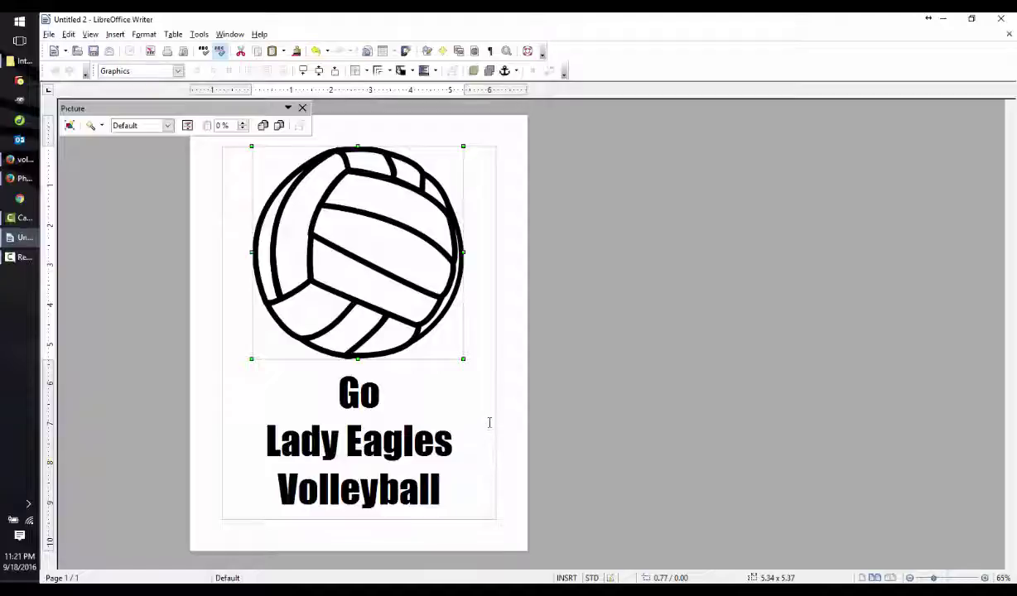
{"action": "left_click", "coordinate": [465, 495]}
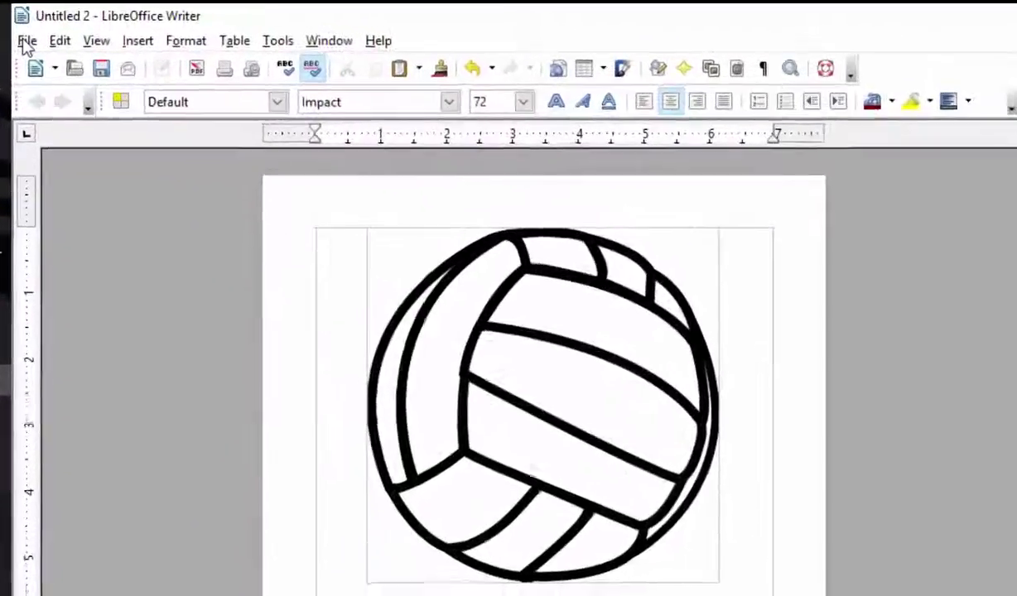
Step: Save the document as Poster in the Student Name folder, in ODF Text Document format
{"action": "left_click", "coordinate": [42, 36]}
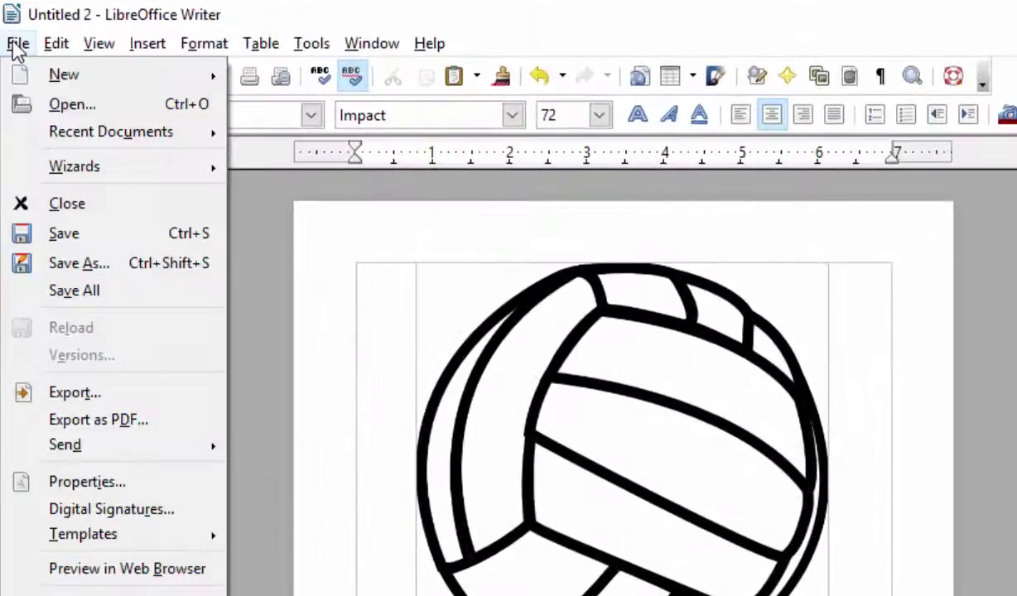
{"action": "left_click", "coordinate": [120, 233]}
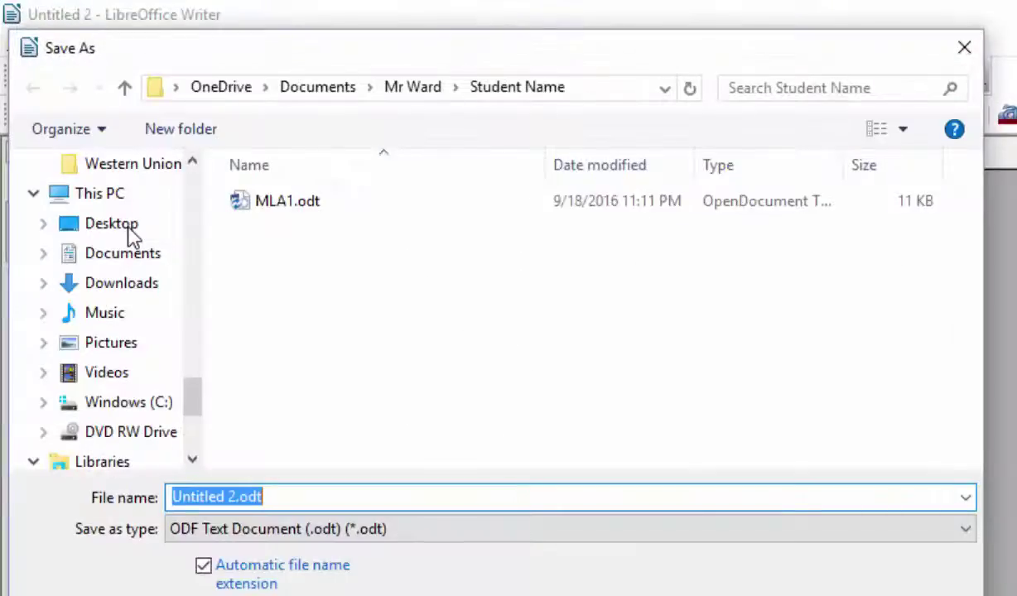
{"action": "type", "text": "Poster"}
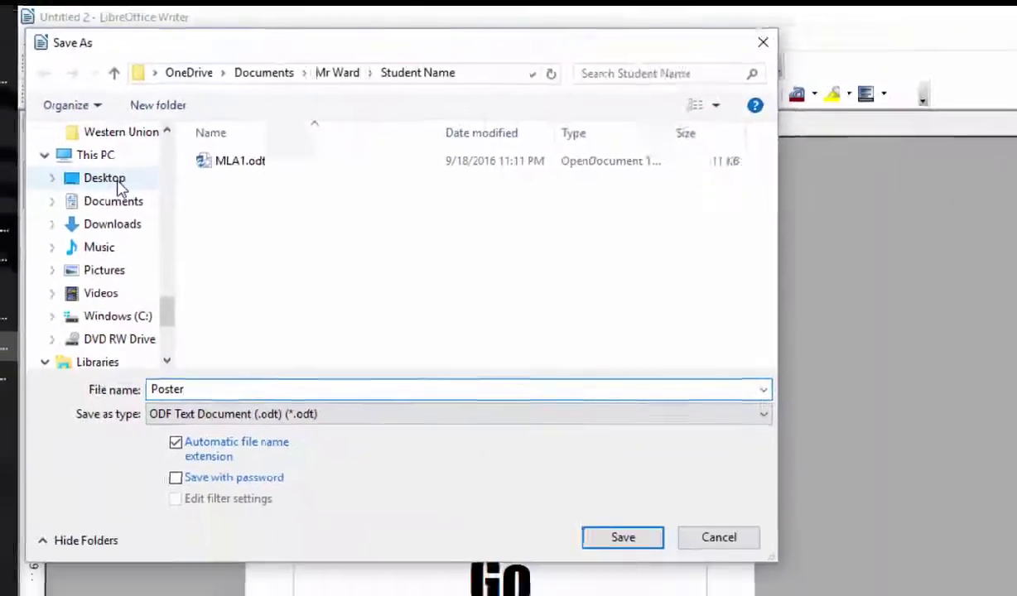